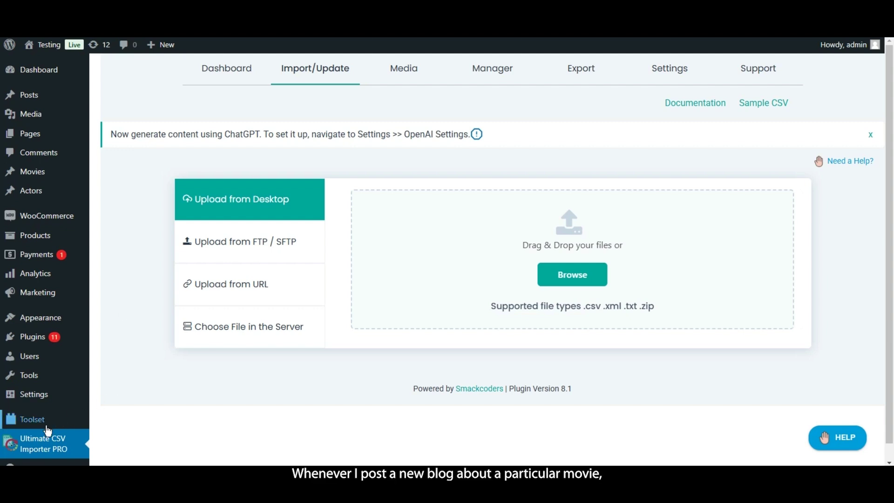
Open the Movies Actors relationship in Toolset and review its name, slug and relationship settings
mouse_move(65, 424)
left_click(121, 398)
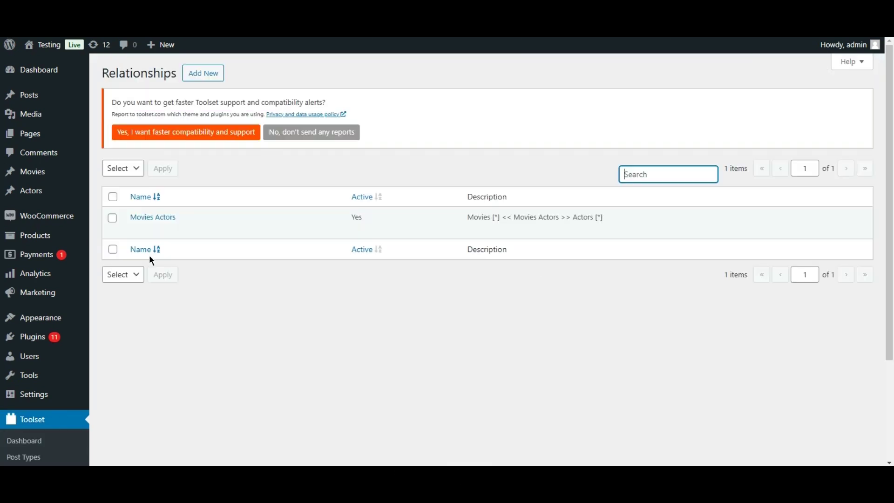
left_click(144, 218)
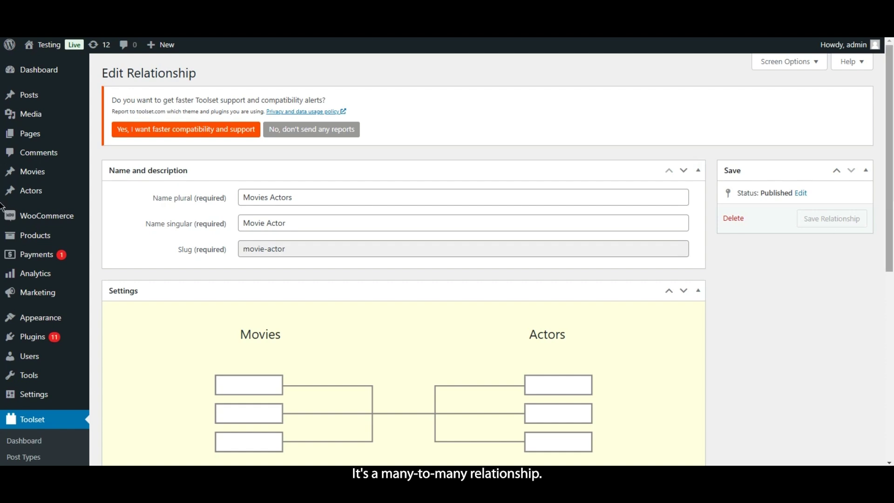
scroll(2, 205, "down", 4)
scroll(2, 292, "up", 4)
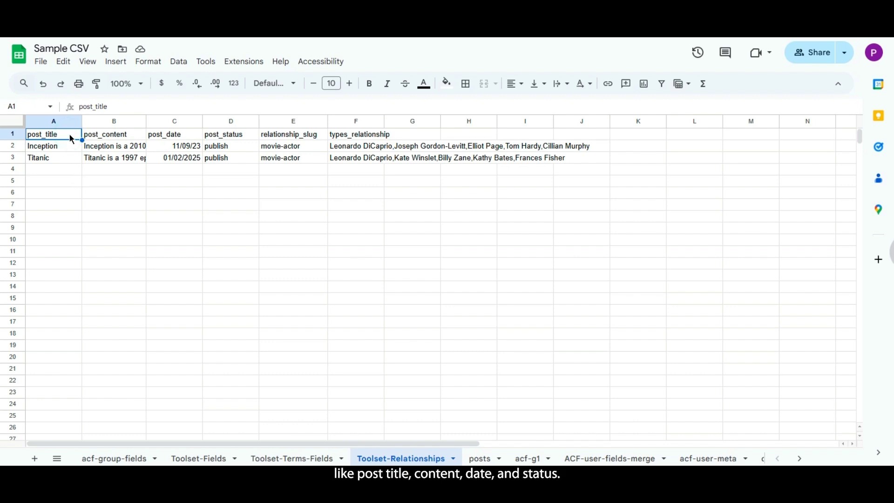
Review the Sample CSV headers from post_title to relationship_slug in Google Sheets and check the slug against the WordPress relationship's slug
key("Right")
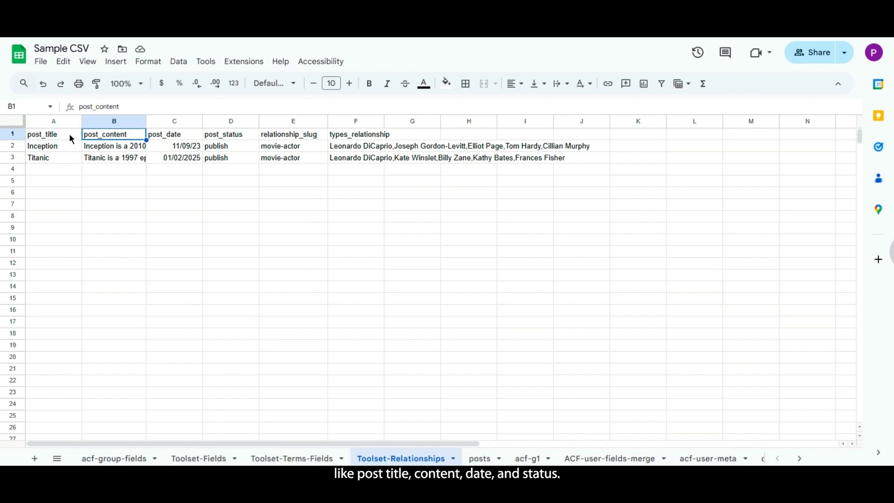
key("Right")
key("Right")
key("Right")
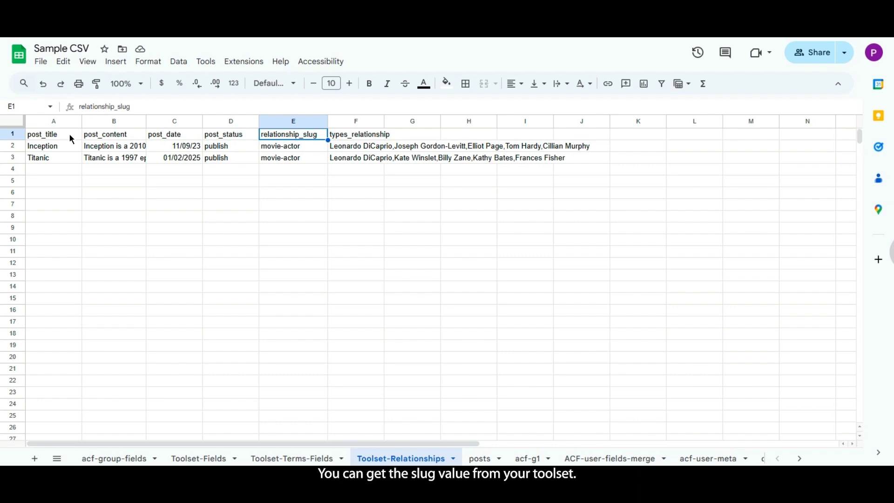
key("Down")
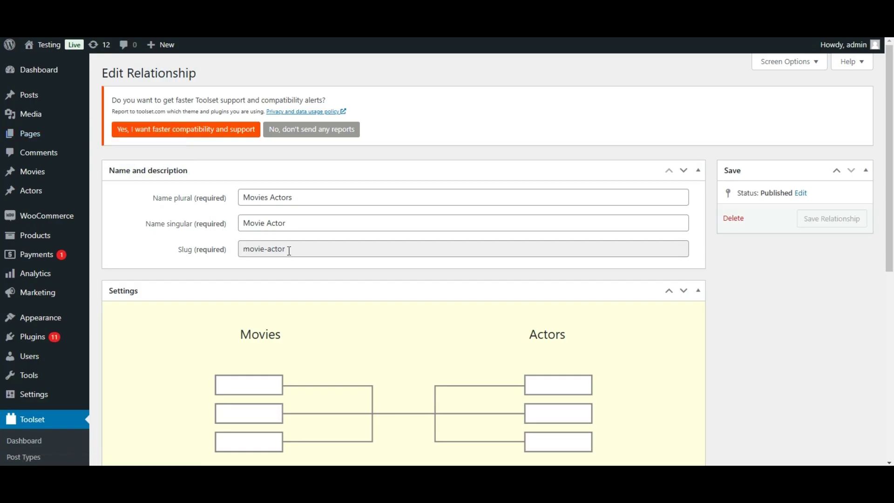
left_click_drag(287, 251, 242, 250)
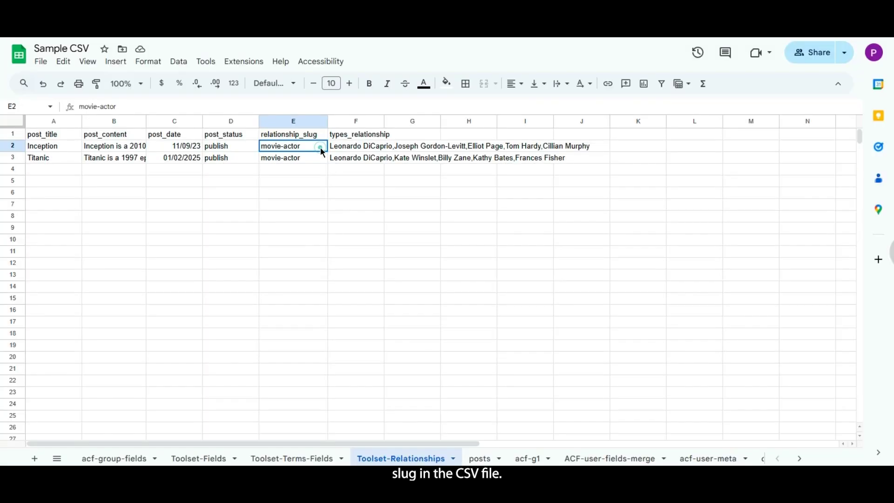
Examine the relationship_slug and types_relationship values for both movies in the CSV, and compare them with the WordPress Actors items
key("Down")
key("Up")
key("Up")
key("Right")
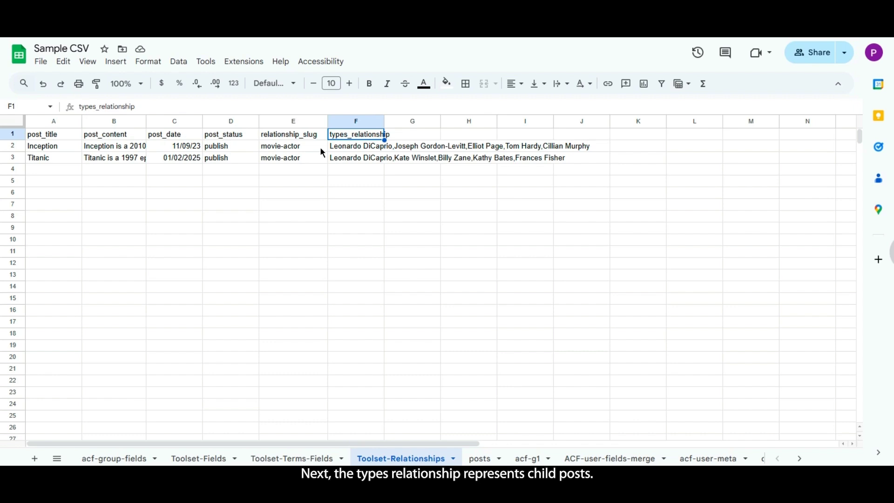
key("Down")
key("Up")
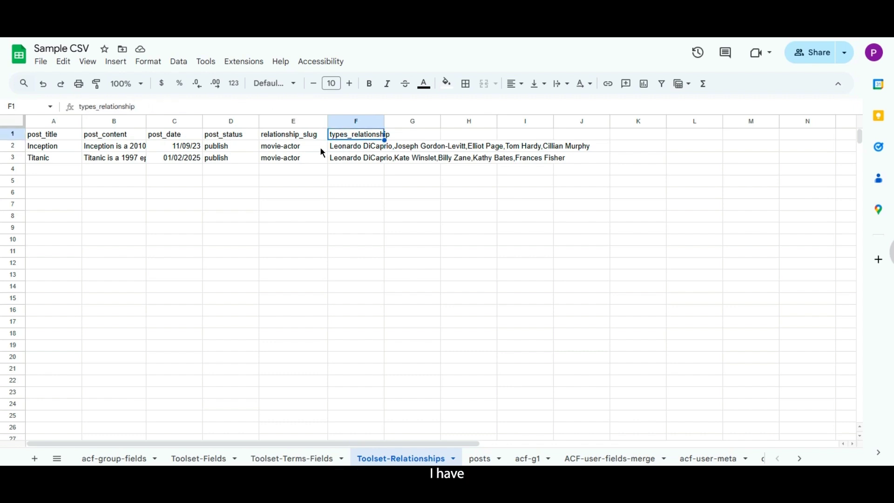
key("Down")
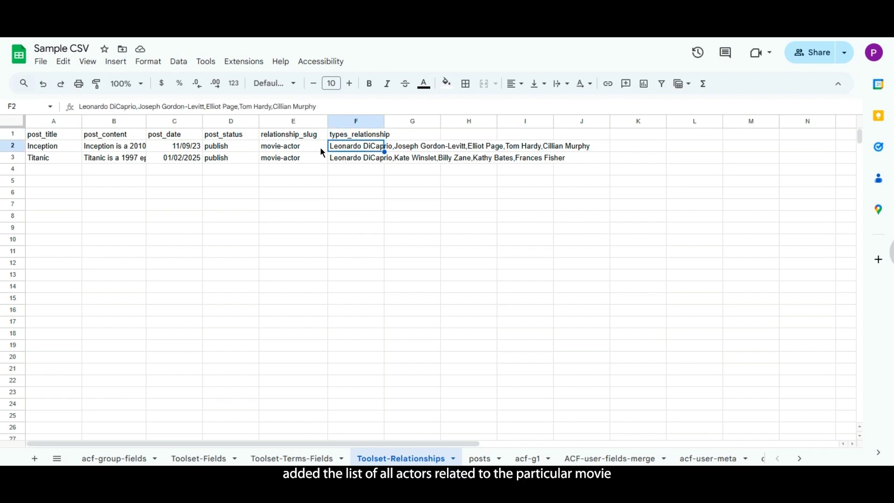
key("Down")
key("Up")
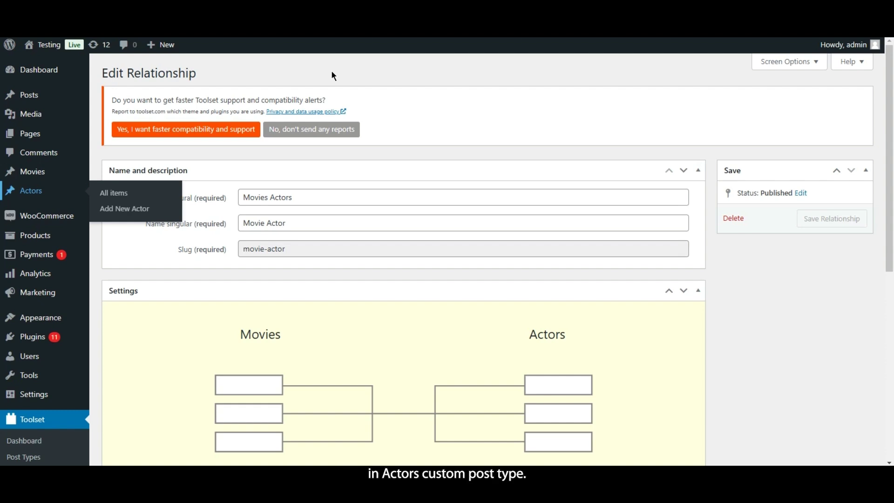
scroll(291, 177, "down", 3)
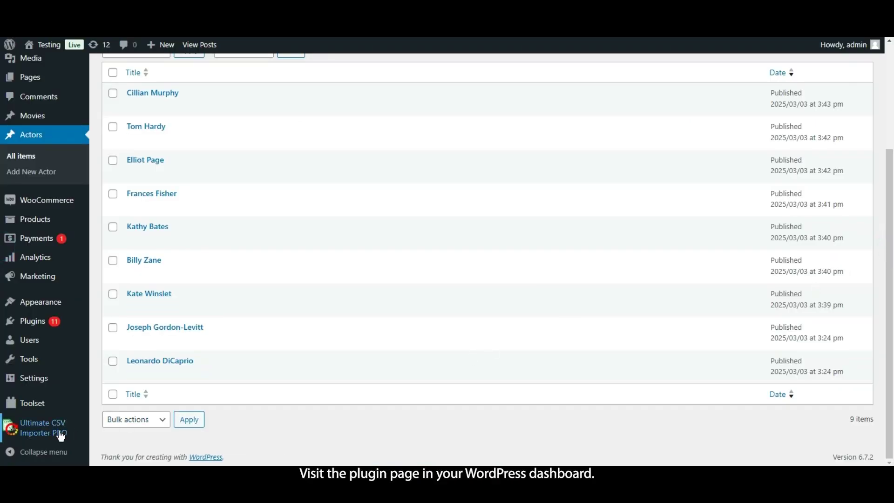
Upload the Sample CSV - Toolset-Relationships file from Downloads into Ultimate CSV Importer PRO
left_click(46, 428)
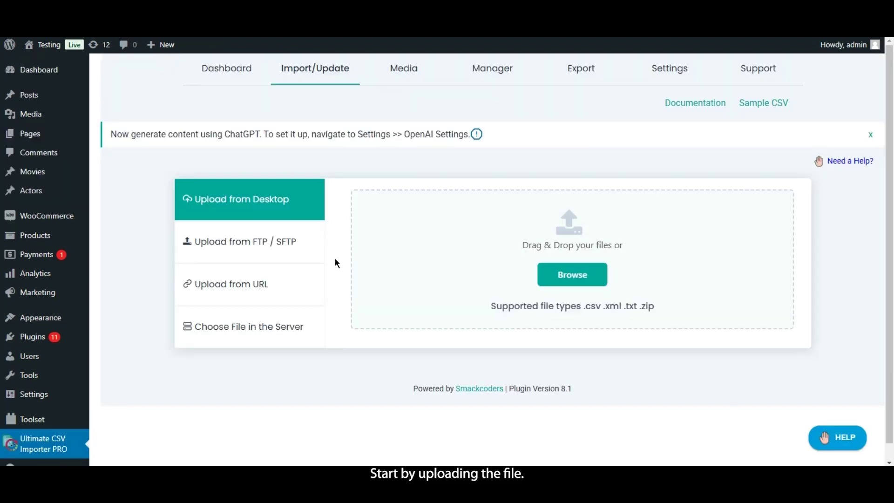
left_click(583, 269)
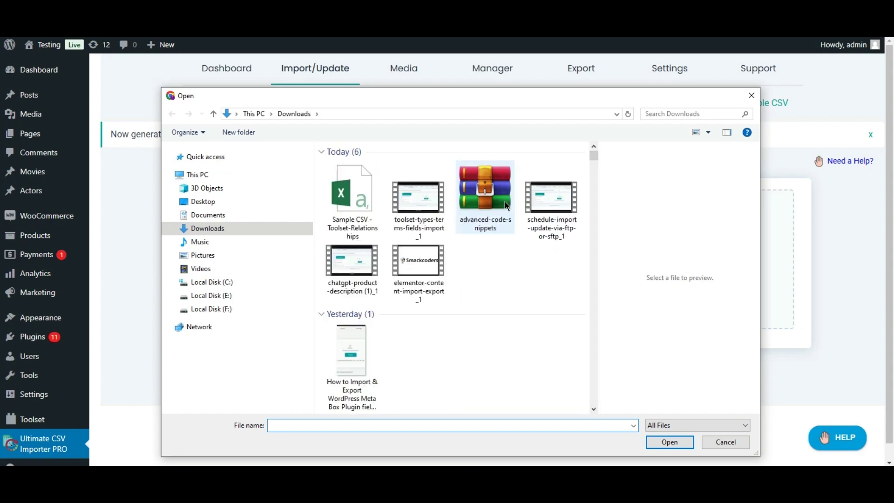
left_click(371, 210)
left_click(680, 443)
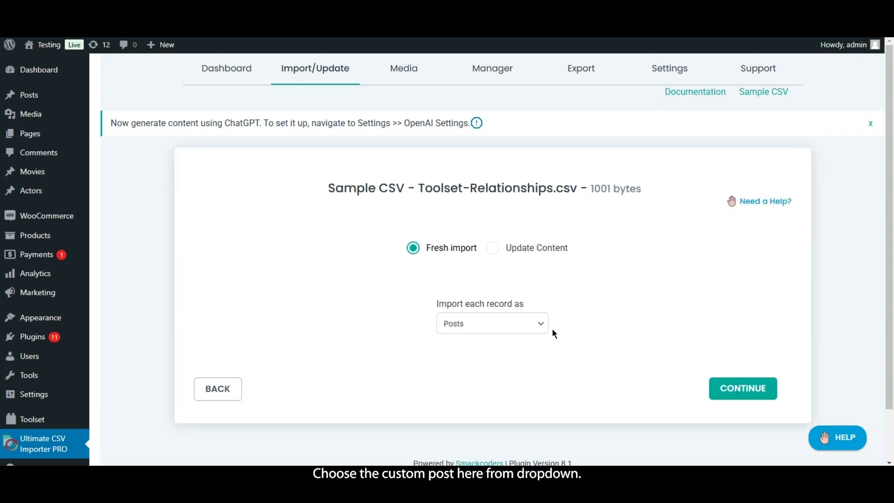
Set the fresh import to bring in each record as movie and proceed to the field mapping
left_click(540, 323)
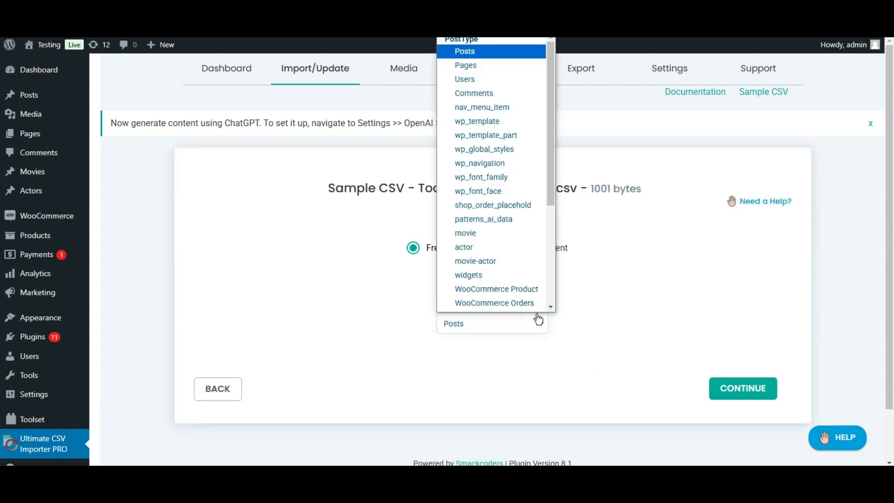
scroll(522, 270, "down", 1)
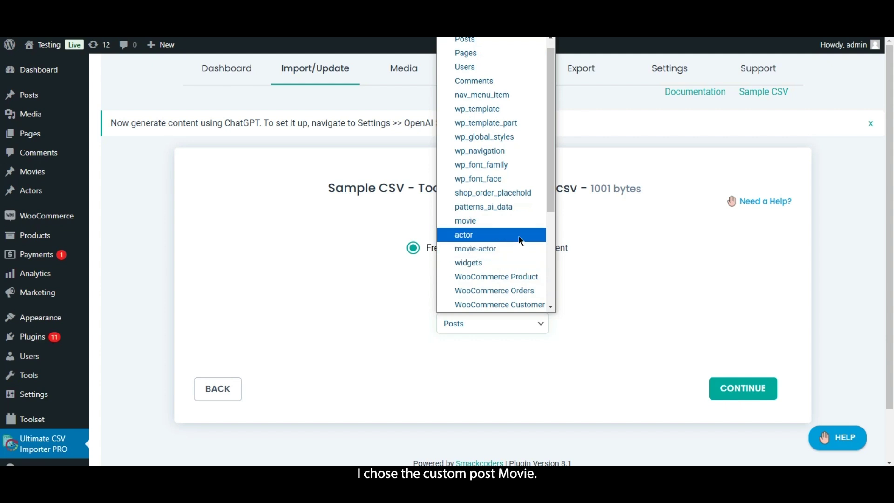
left_click(514, 225)
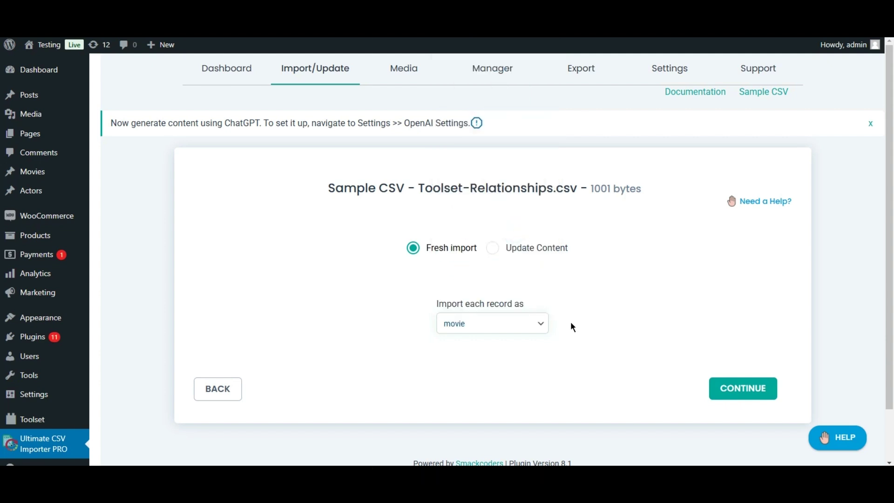
left_click(724, 387)
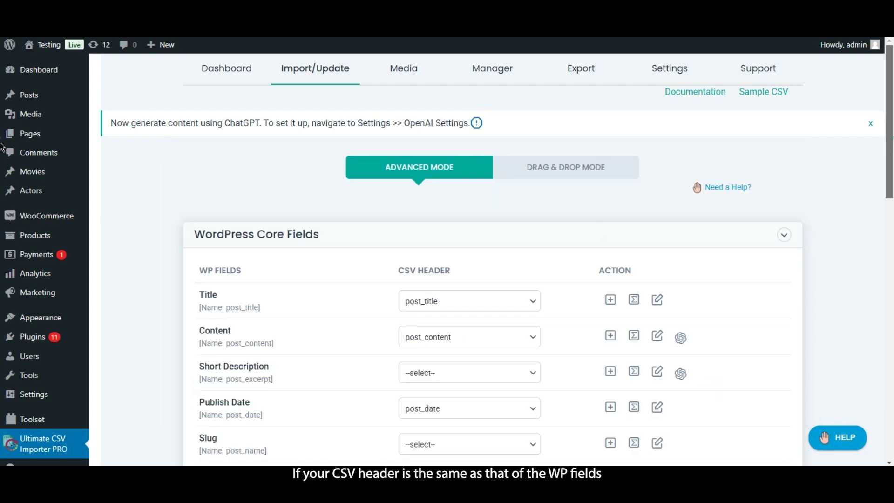
Review the mapping of the WordPress core fields and the Types Custom Fields, including Types Relationship and Relationship Slug
scroll(643, 182, "down", 3)
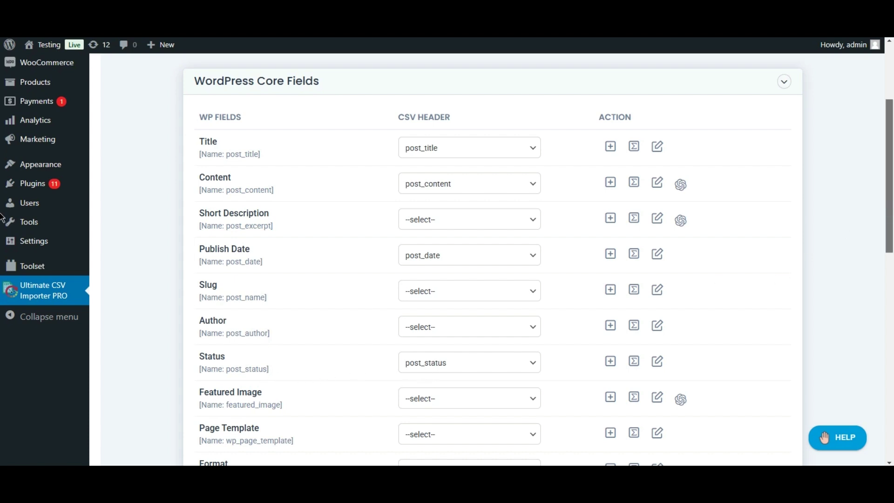
scroll(2, 220, "down", 1)
scroll(2, 221, "down", 7)
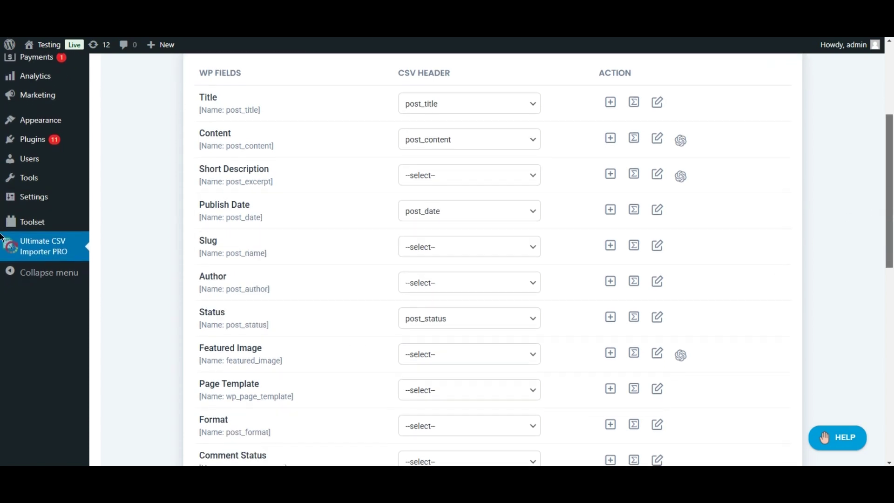
scroll(1, 329, "down", 5)
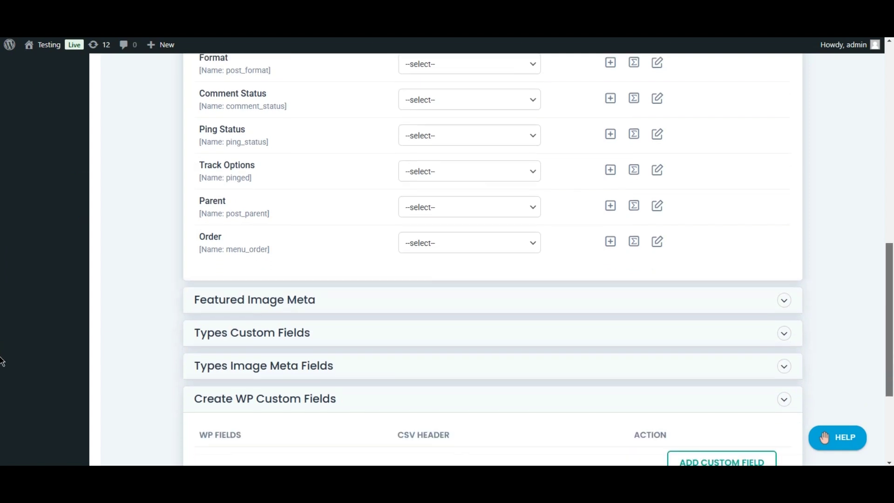
left_click(585, 223)
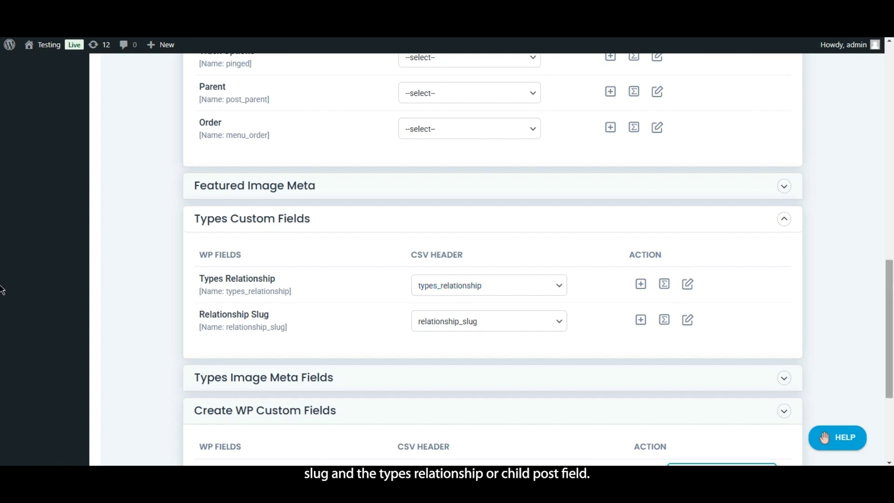
scroll(2, 326, "down", 3)
scroll(1, 339, "down", 1)
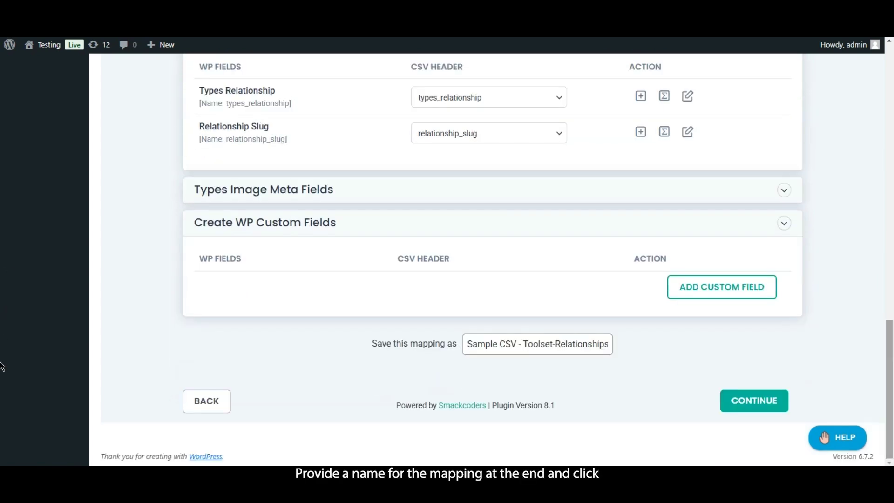
Edit the mapping name by removing the "Sample CSV -" prefix and appending "-Movie(1)"
left_click(524, 343)
key("shift+Home")
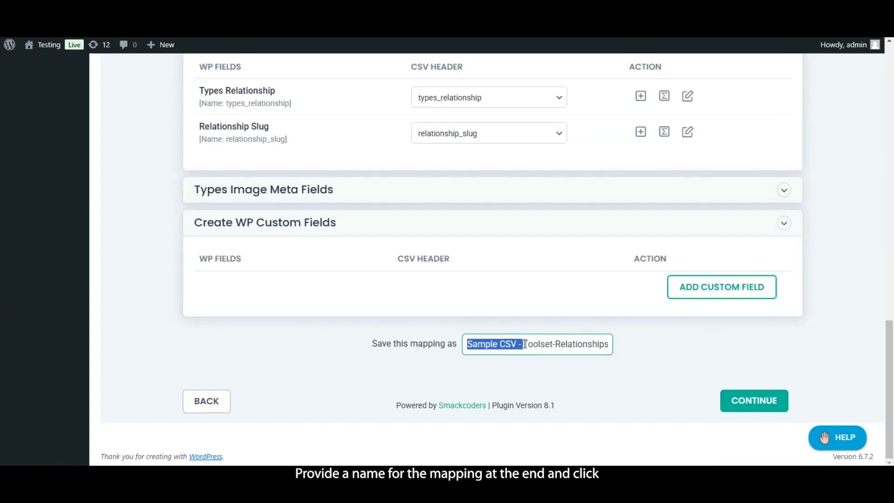
key("BackSpace")
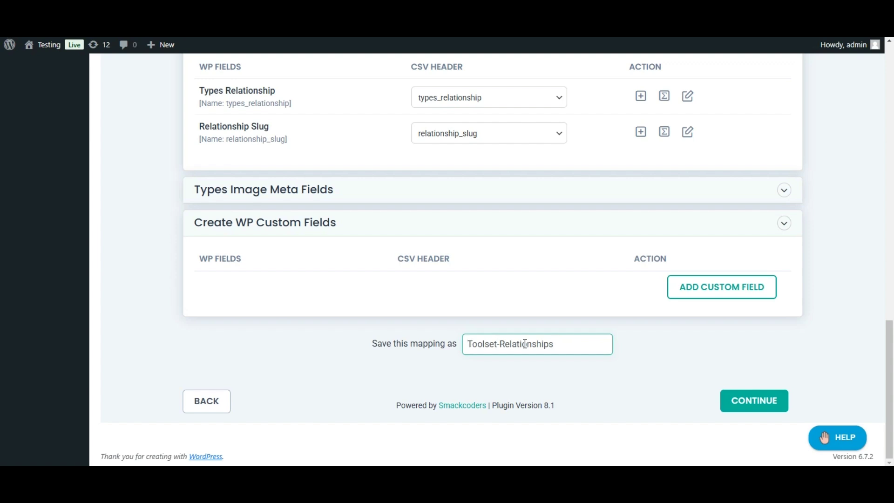
type("-Movie(1)")
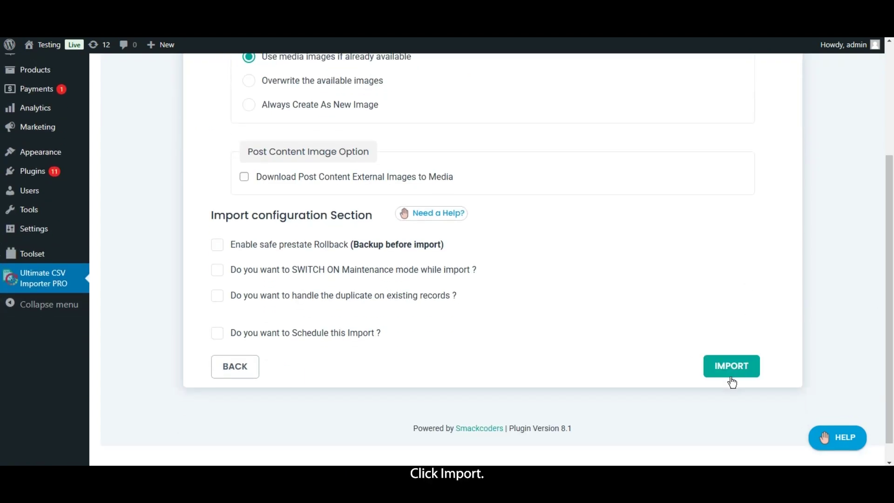
Run the import with the default import configuration and dismiss the completion message
left_click(731, 368)
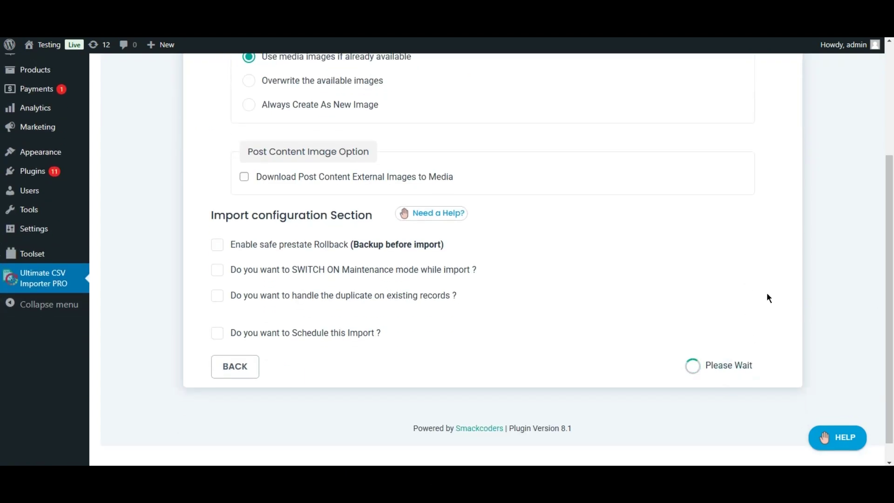
scroll(886, 160, "up", 5)
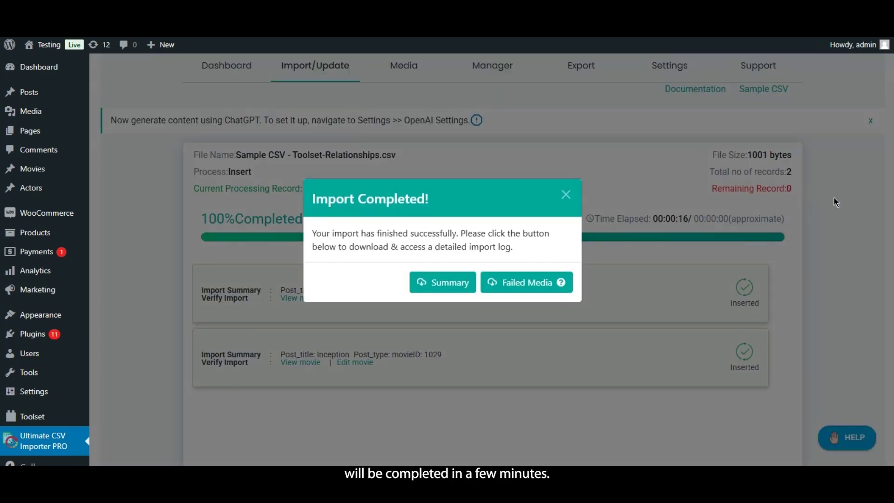
left_click(566, 200)
Open the imported Titanic and Inception movies for editing in separate browser tabs
right_click(355, 301)
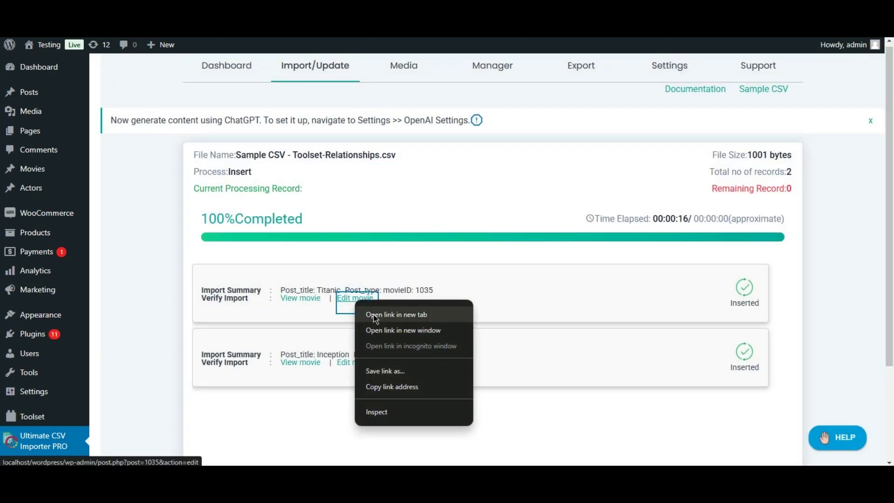
left_click(375, 315)
right_click(359, 368)
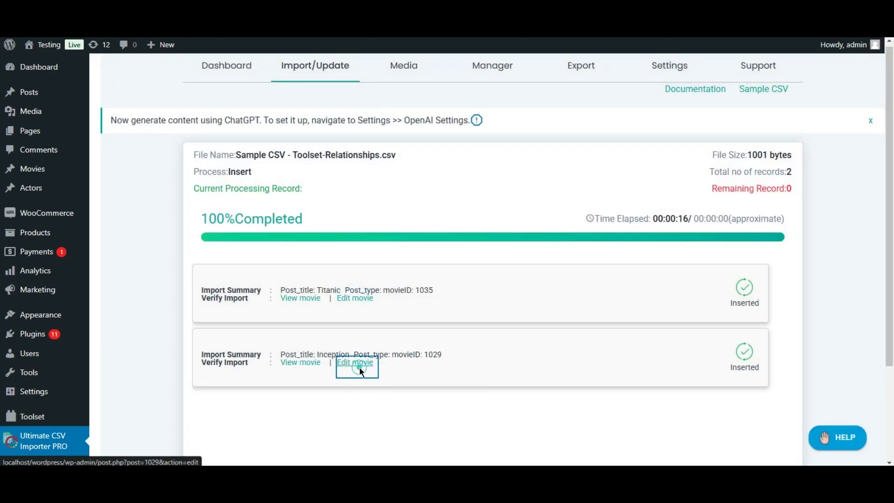
left_click(393, 255)
Review the content and connected Movies Actors entries of the imported Titanic and Inception movies
left_click(316, 9)
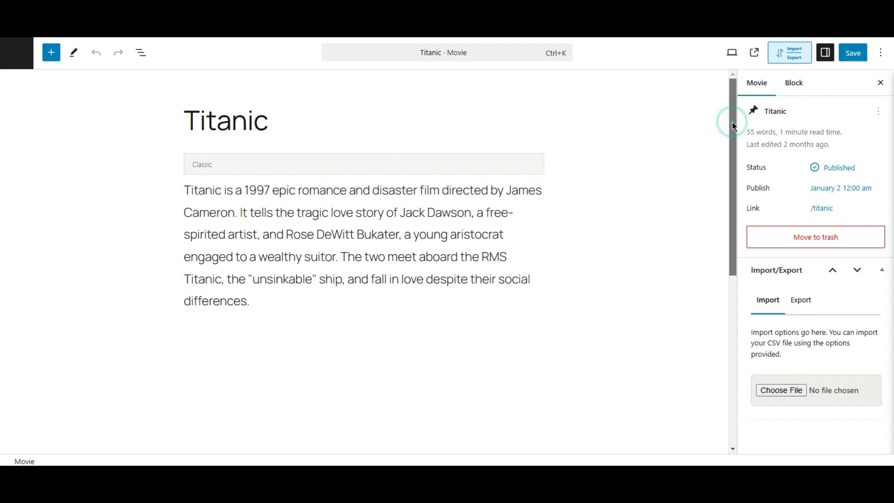
left_click_drag(734, 126, 727, 298)
mouse_move(391, 268)
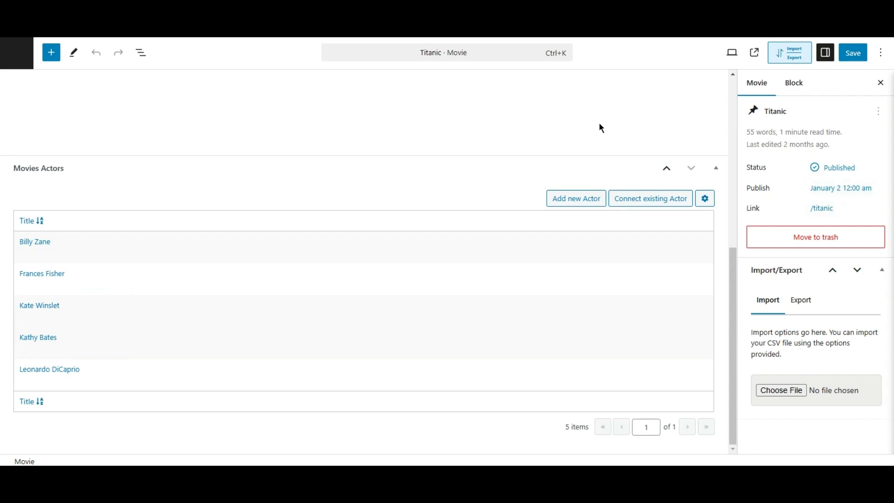
left_click_drag(735, 261, 734, 92)
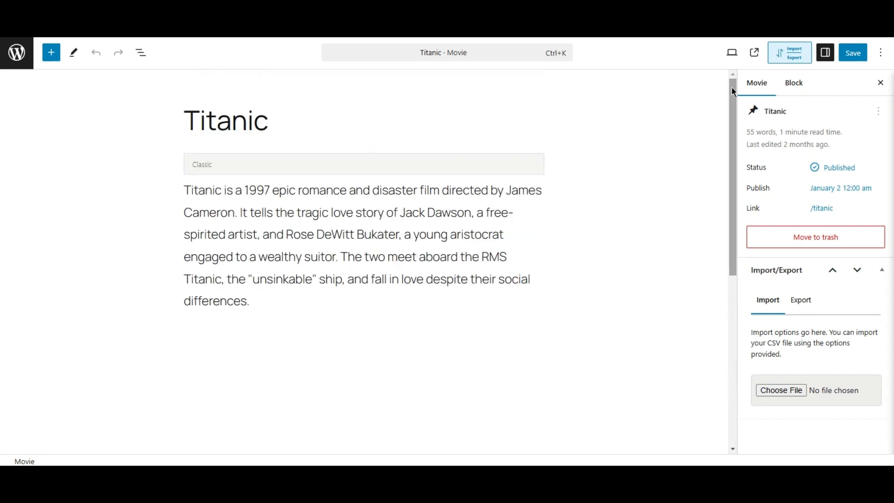
left_click(345, 39)
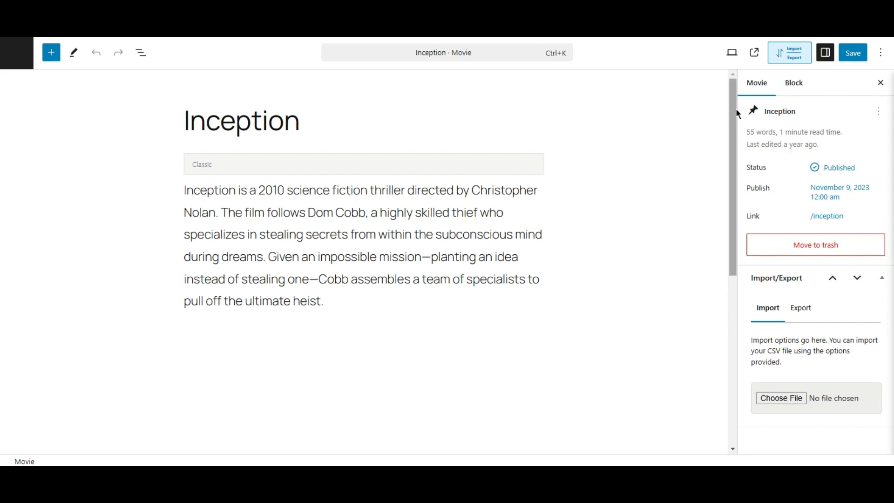
left_click_drag(732, 118, 729, 316)
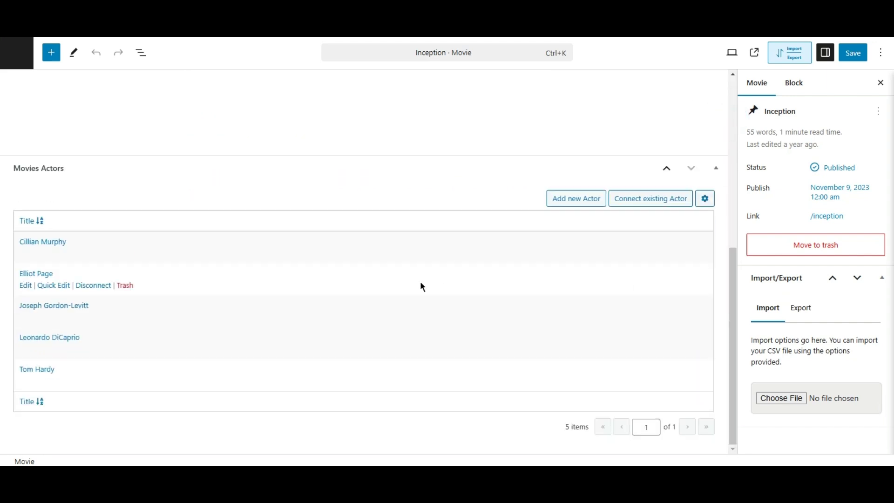